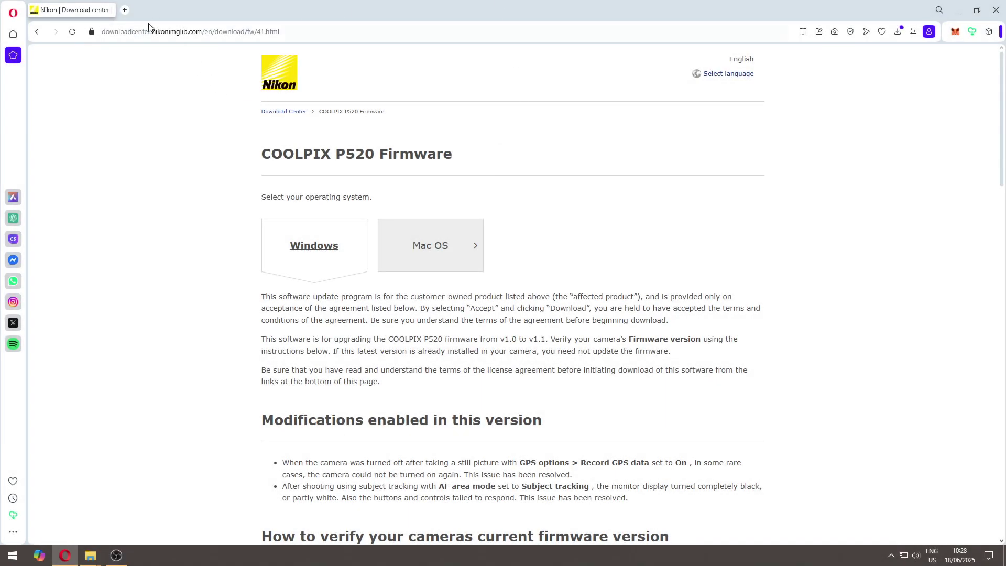
Review the P520 firmware page and keep the Windows version of the download selected.
{"action": "left_click_drag", "start_coordinate": [280, 32], "coordinate": [116, 38]}
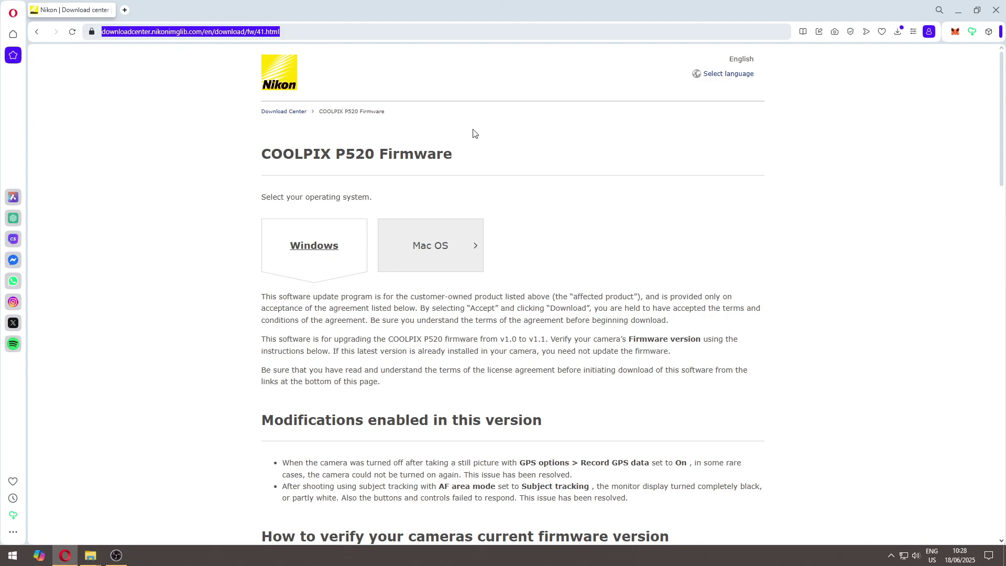
{"action": "left_click", "coordinate": [743, 152]}
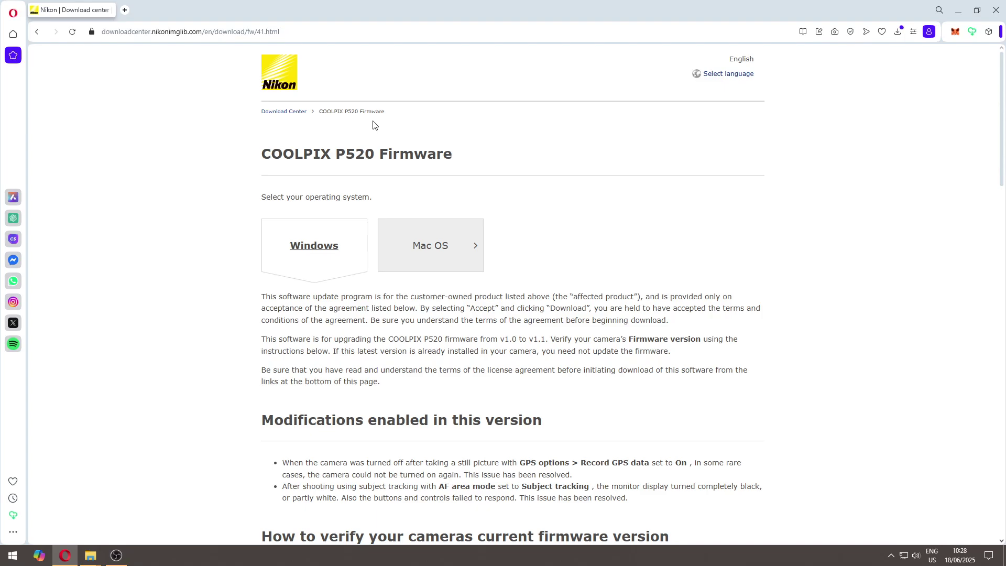
{"action": "left_click_drag", "start_coordinate": [393, 119], "coordinate": [336, 112]}
{"action": "left_click", "coordinate": [421, 134]}
{"action": "scroll", "coordinate": [529, 207], "scroll_direction": "down", "scroll_amount": 1}
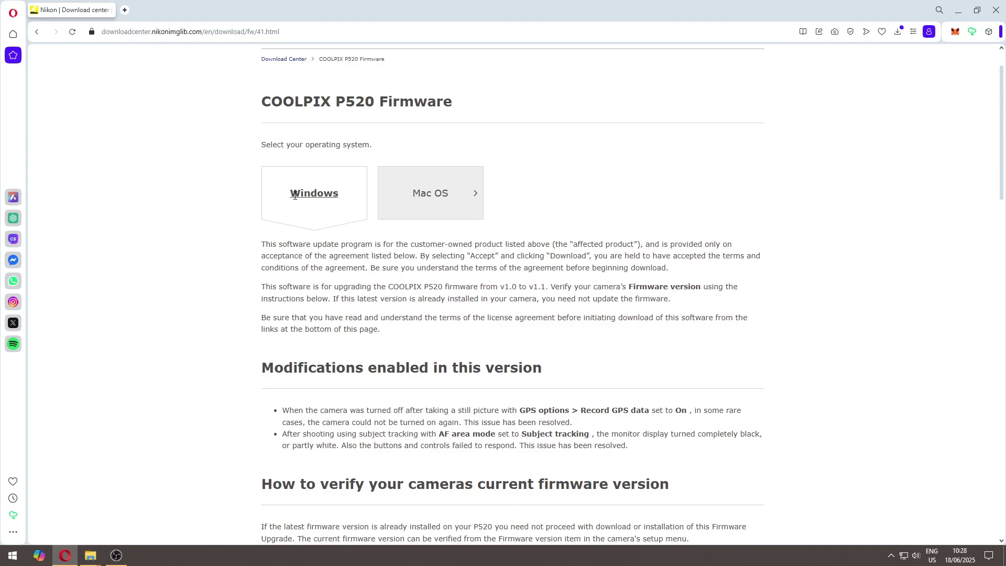
{"action": "left_click", "coordinate": [419, 202]}
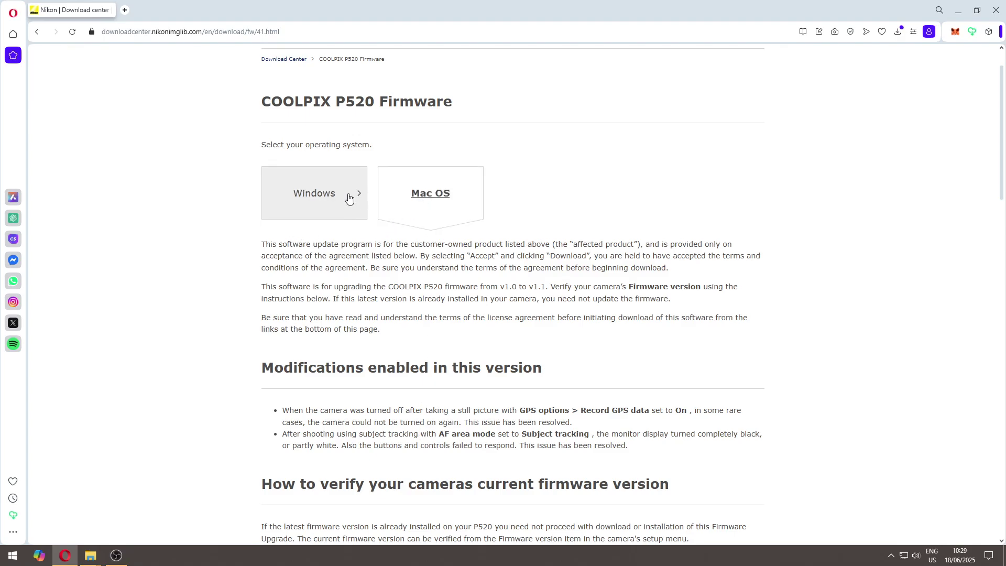
{"action": "left_click", "coordinate": [306, 194]}
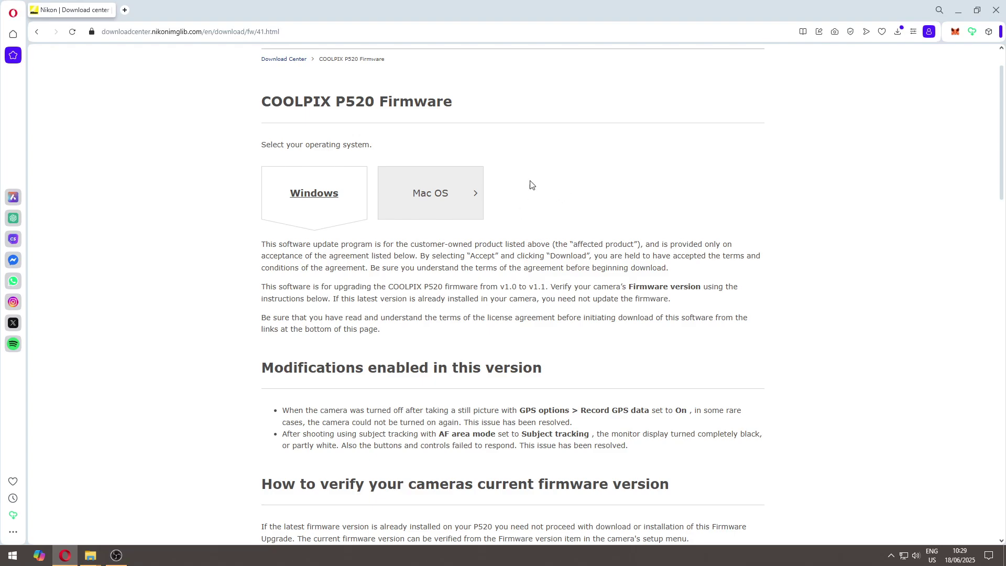
Accept the license agreement and save F-P520-V11W.exe to the Downloads folder.
{"action": "scroll", "coordinate": [550, 196], "scroll_direction": "down", "scroll_amount": 1}
{"action": "scroll", "coordinate": [569, 178], "scroll_direction": "down", "scroll_amount": 10}
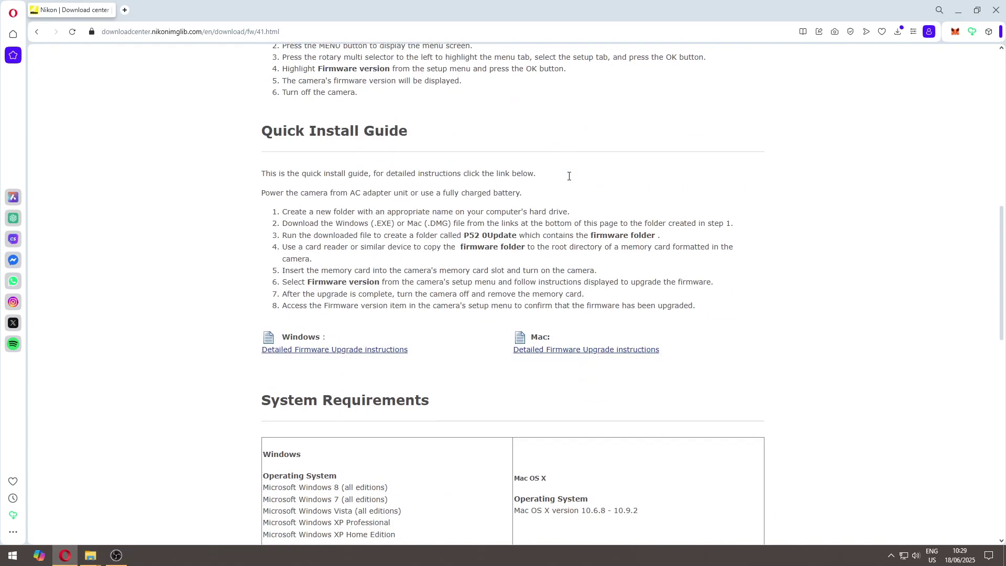
{"action": "scroll", "coordinate": [570, 180], "scroll_direction": "down", "scroll_amount": 10}
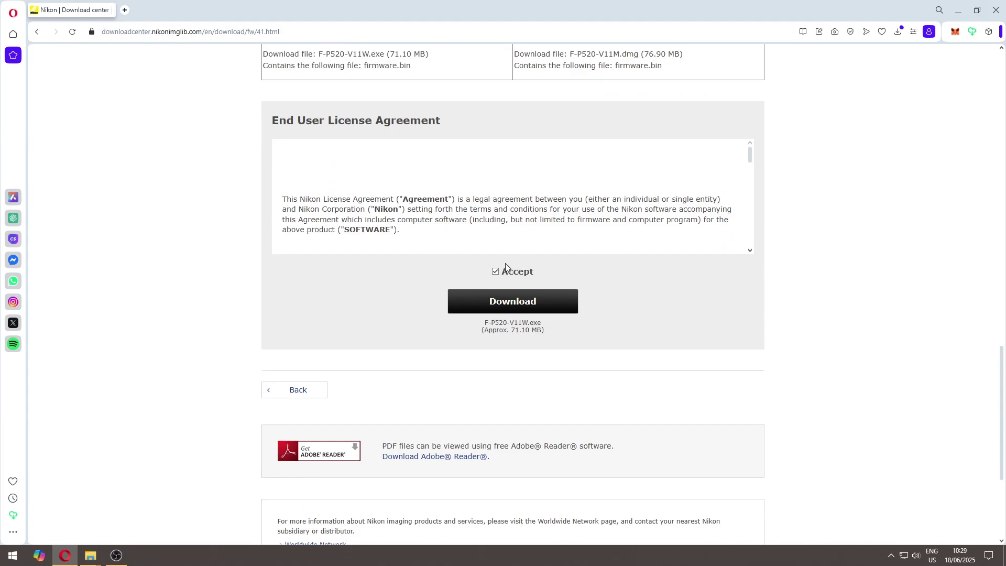
{"action": "left_click", "coordinate": [496, 271]}
{"action": "left_click", "coordinate": [496, 272]}
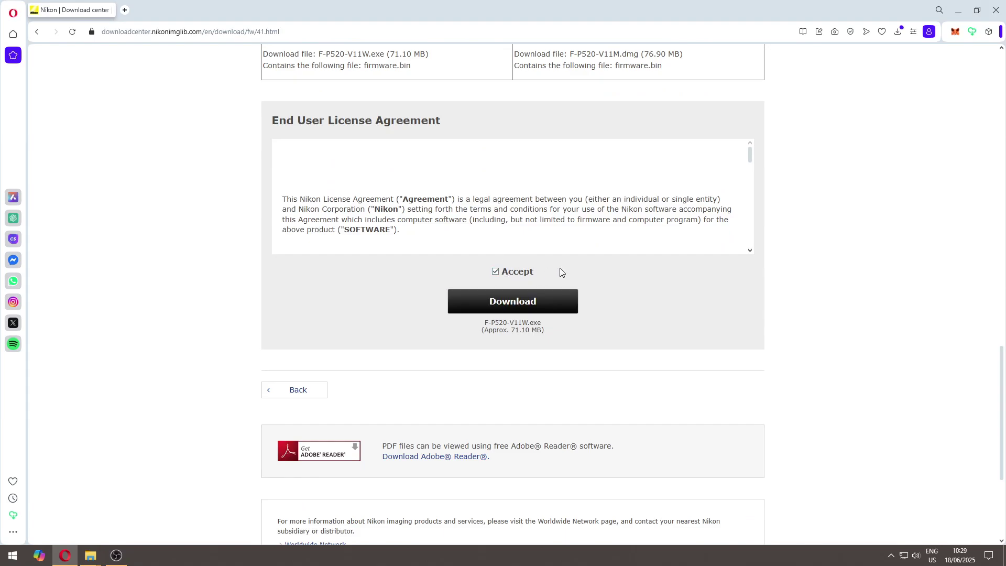
{"action": "left_click", "coordinate": [520, 310]}
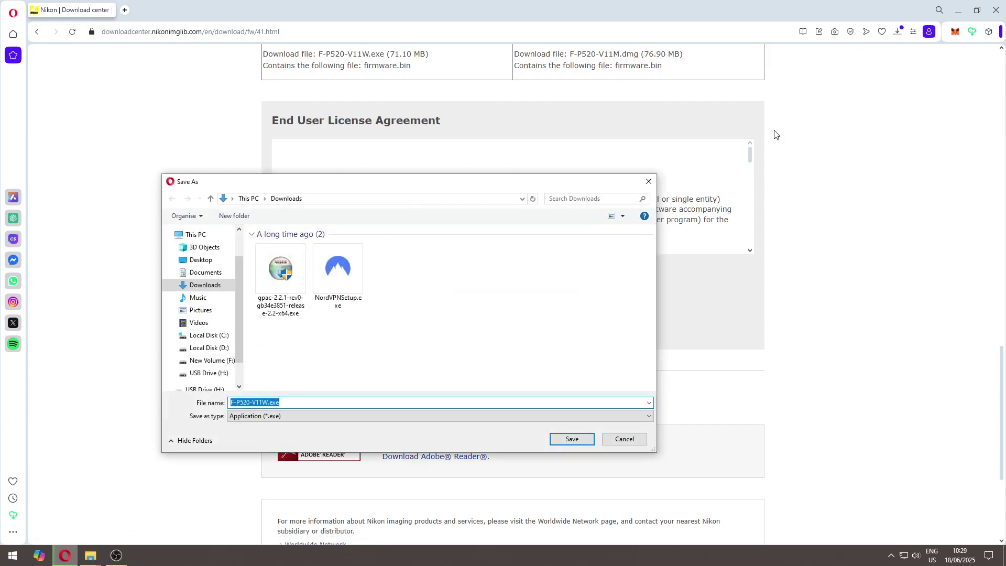
{"action": "left_click", "coordinate": [567, 440]}
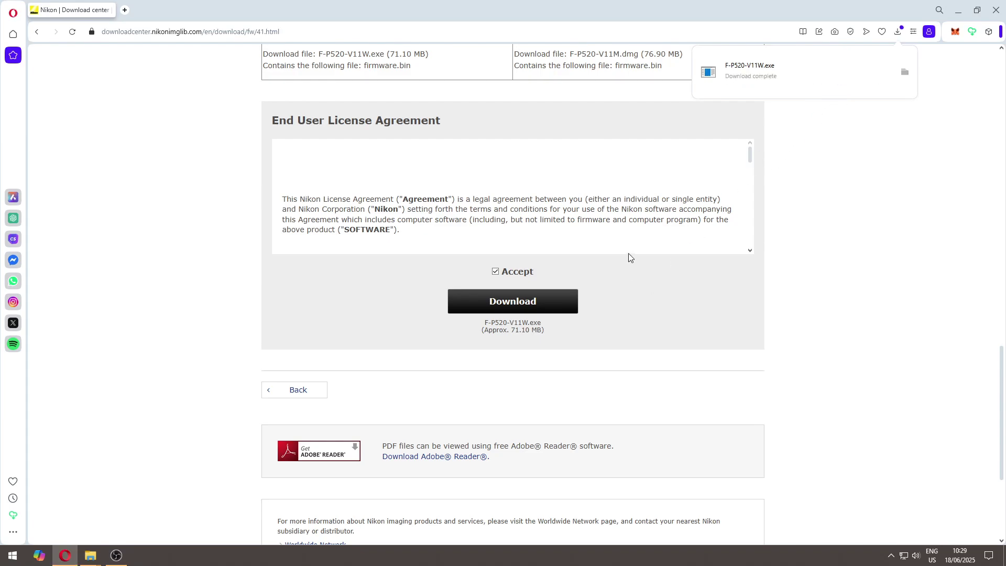
Compare the current firmware version v1.0 with the new version v1.1 on the download page.
{"action": "scroll", "coordinate": [579, 299], "scroll_direction": "up", "scroll_amount": 2}
{"action": "scroll", "coordinate": [556, 335], "scroll_direction": "up", "scroll_amount": 3}
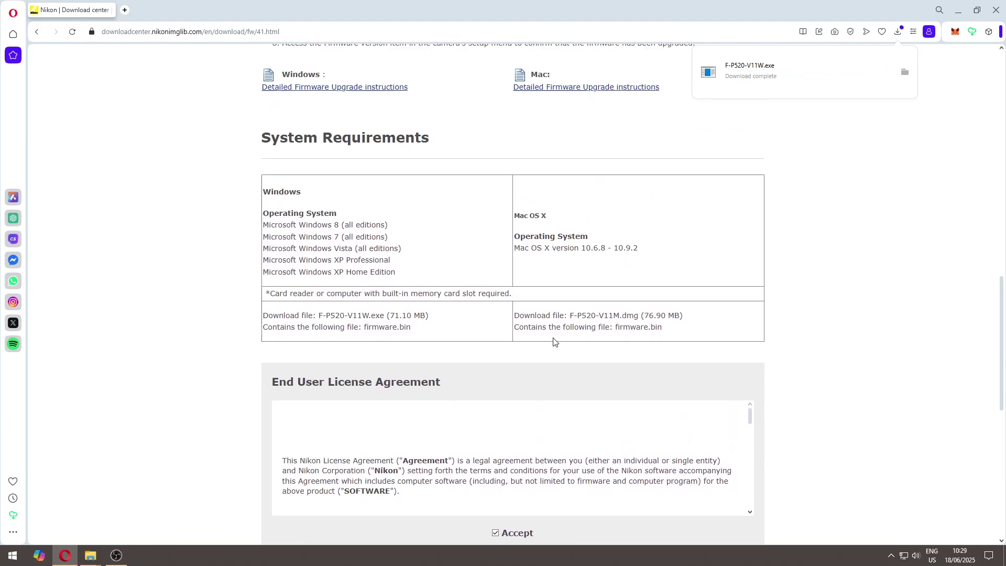
{"action": "scroll", "coordinate": [426, 287], "scroll_direction": "up", "scroll_amount": 5}
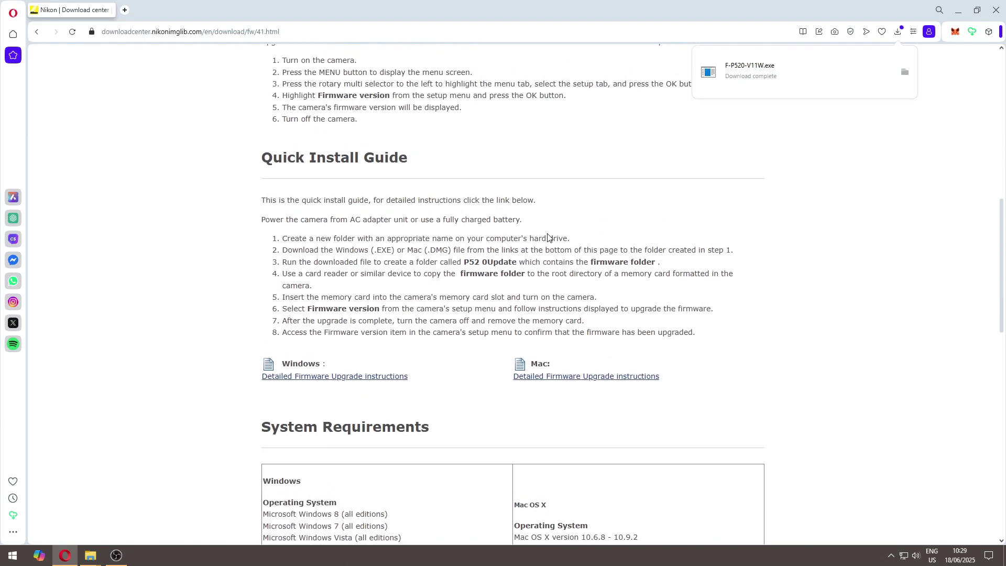
{"action": "scroll", "coordinate": [547, 241], "scroll_direction": "up", "scroll_amount": 3}
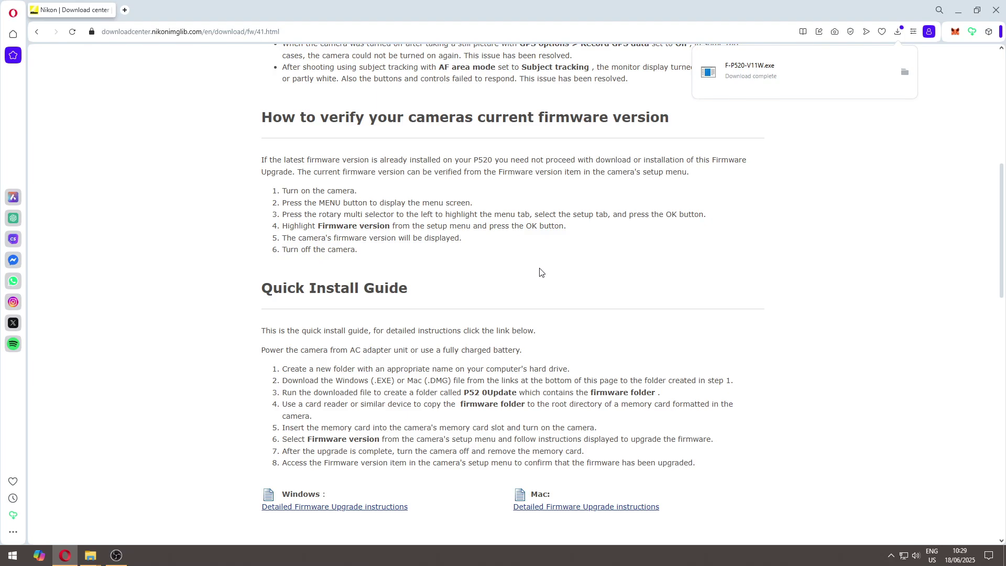
{"action": "scroll", "coordinate": [541, 272], "scroll_direction": "up", "scroll_amount": 8}
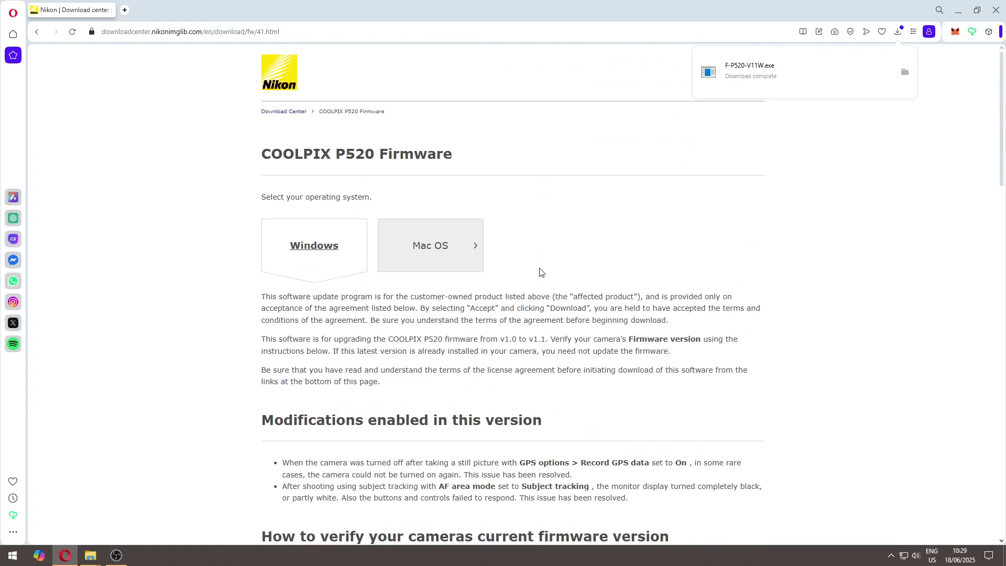
{"action": "left_click_drag", "start_coordinate": [499, 341], "coordinate": [524, 341]}
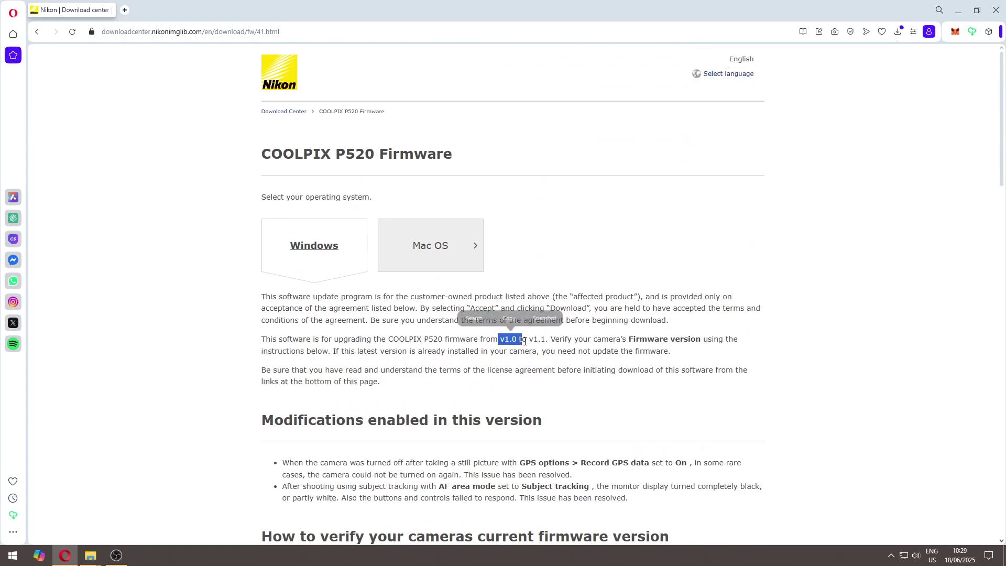
{"action": "left_click", "coordinate": [727, 260]}
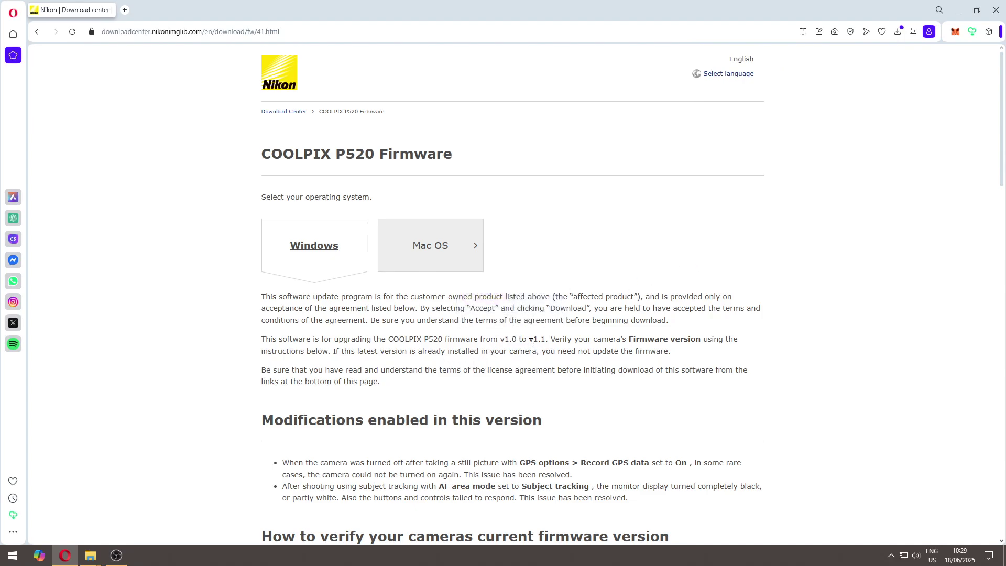
{"action": "left_click_drag", "start_coordinate": [529, 341], "coordinate": [546, 341]}
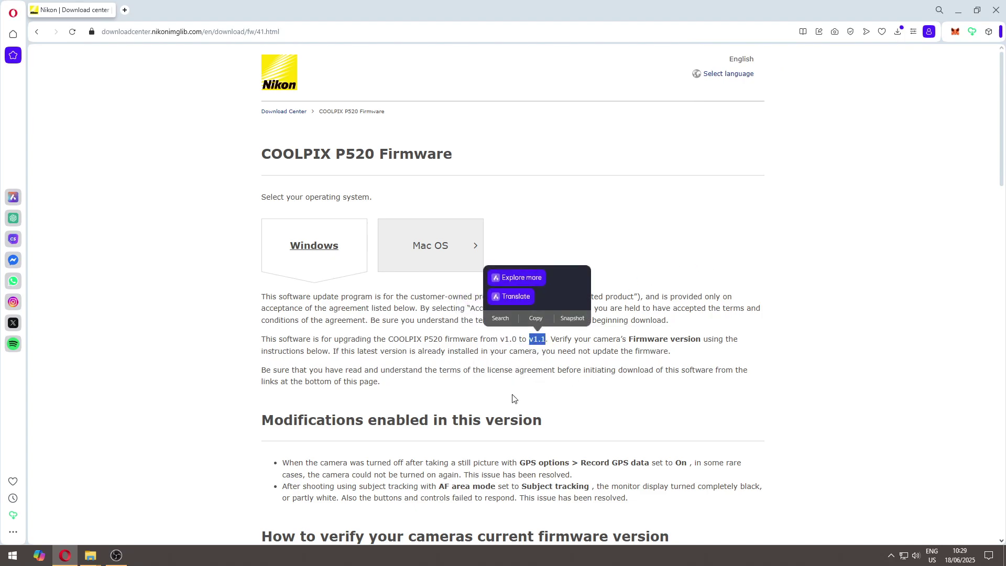
{"action": "left_click", "coordinate": [833, 283]}
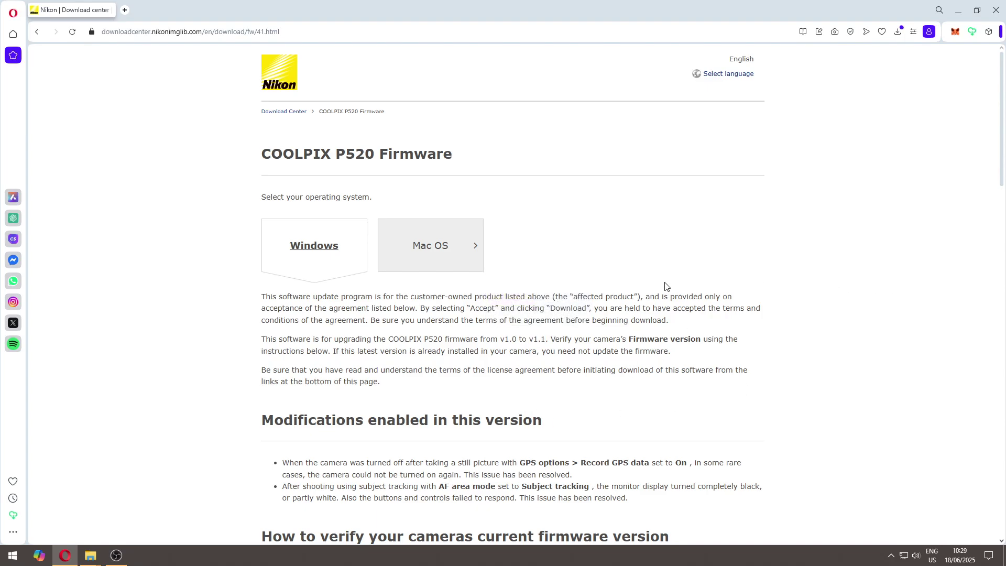
Read the Modifications section and confirm the v1.1 version number.
{"action": "scroll", "coordinate": [556, 271], "scroll_direction": "down", "scroll_amount": 2}
{"action": "scroll", "coordinate": [557, 270], "scroll_direction": "down", "scroll_amount": 5}
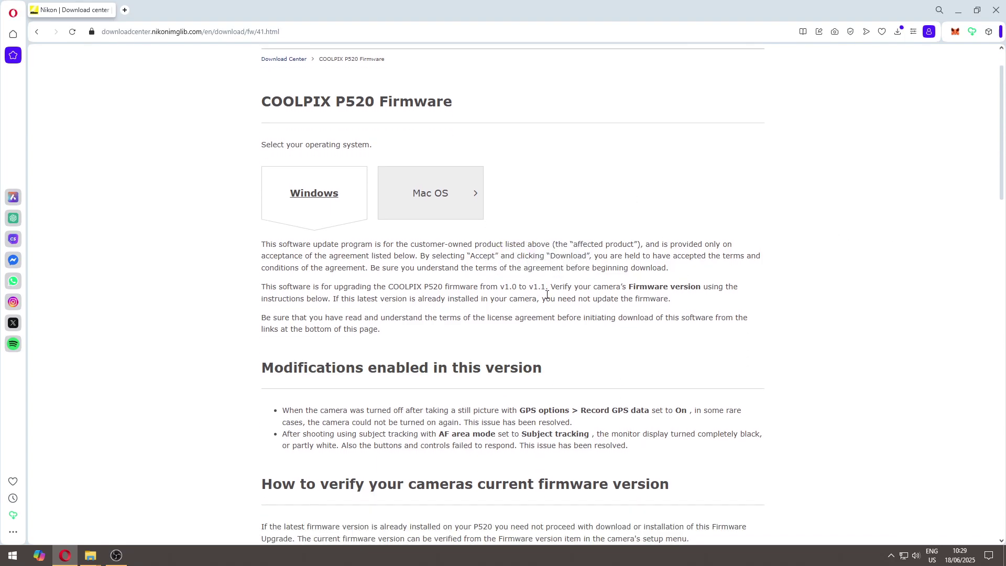
{"action": "left_click_drag", "start_coordinate": [255, 212], "coordinate": [700, 292]}
{"action": "left_click", "coordinate": [769, 354]}
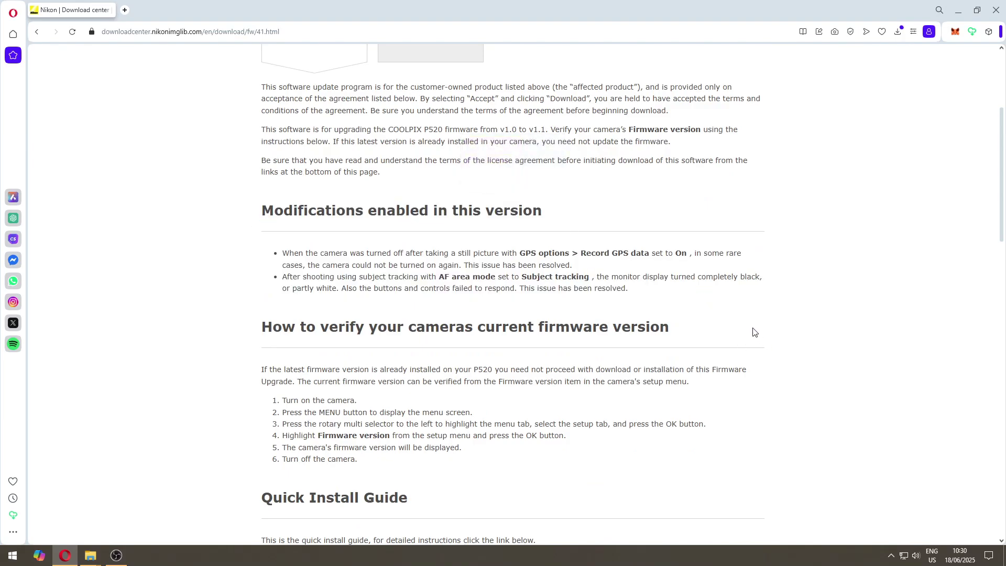
{"action": "scroll", "coordinate": [611, 316], "scroll_direction": "up", "scroll_amount": 2}
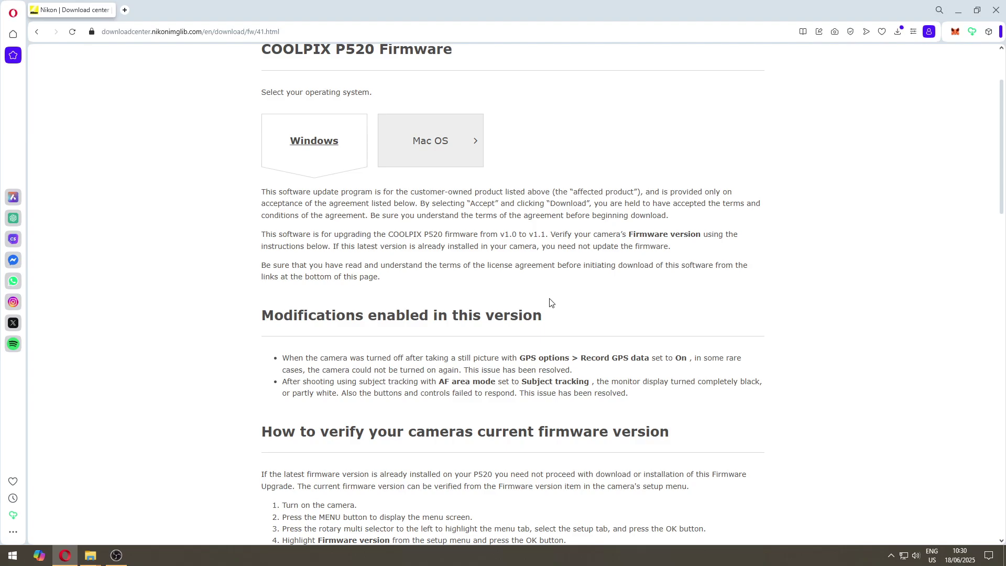
{"action": "left_click_drag", "start_coordinate": [529, 235], "coordinate": [548, 236]}
{"action": "left_click", "coordinate": [629, 302]}
Review Quick Install Guide steps 1–8 and move further down the page.
{"action": "scroll", "coordinate": [531, 273], "scroll_direction": "down", "scroll_amount": 3}
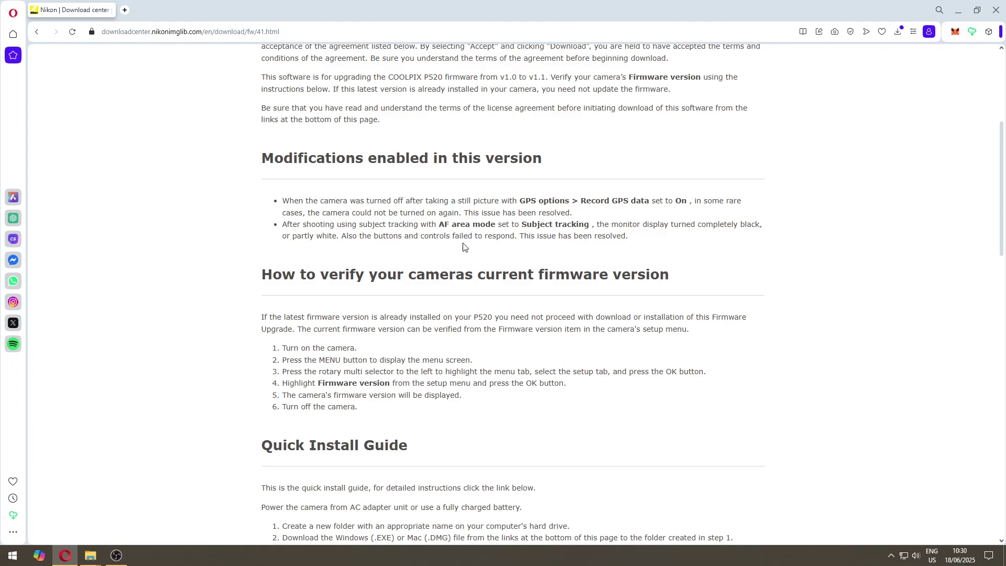
{"action": "scroll", "coordinate": [439, 217], "scroll_direction": "down", "scroll_amount": 4}
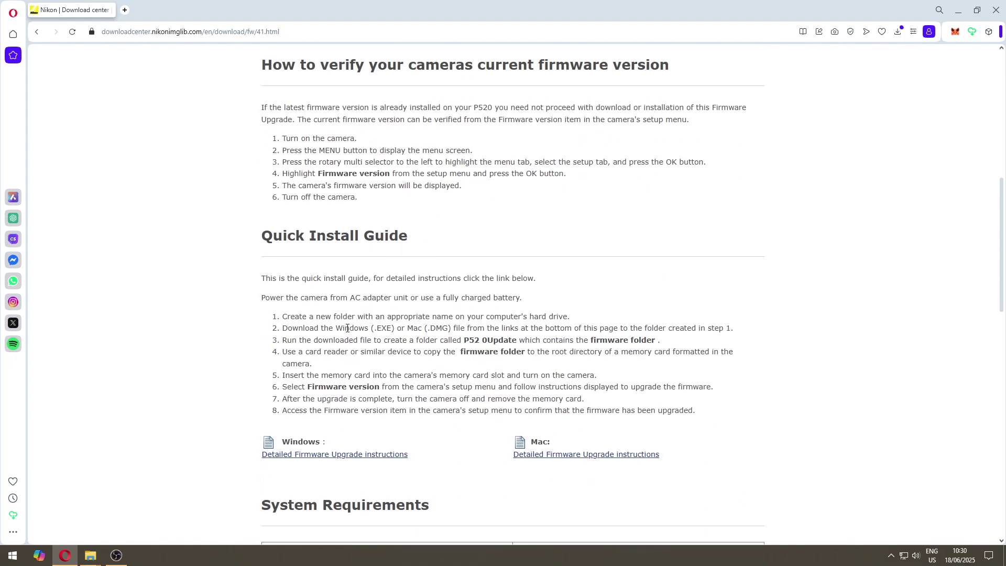
{"action": "left_click_drag", "start_coordinate": [269, 317], "coordinate": [759, 411]}
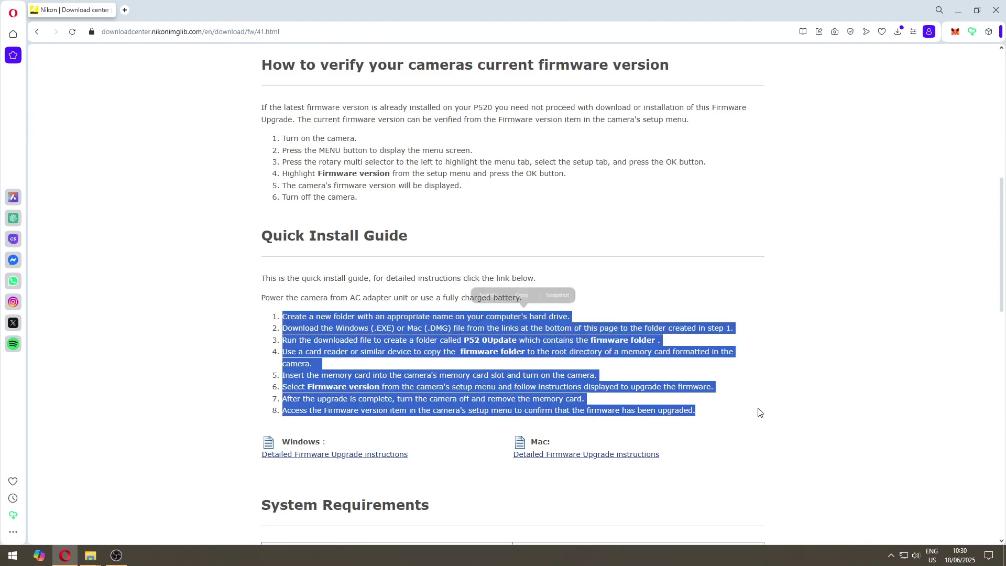
{"action": "left_click", "coordinate": [814, 359]}
{"action": "scroll", "coordinate": [579, 294], "scroll_direction": "down", "scroll_amount": 3}
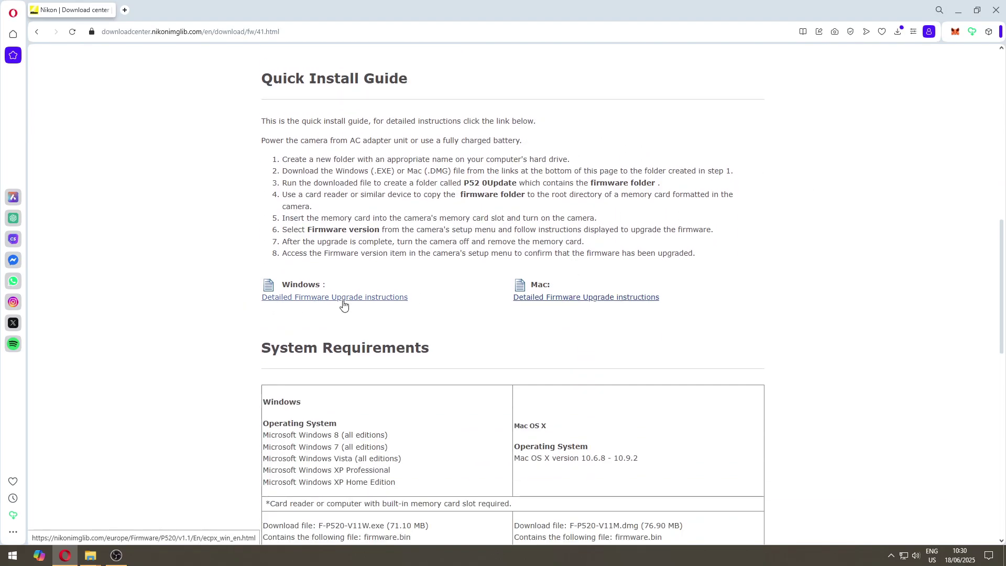
{"action": "scroll", "coordinate": [511, 320], "scroll_direction": "down", "scroll_amount": 2}
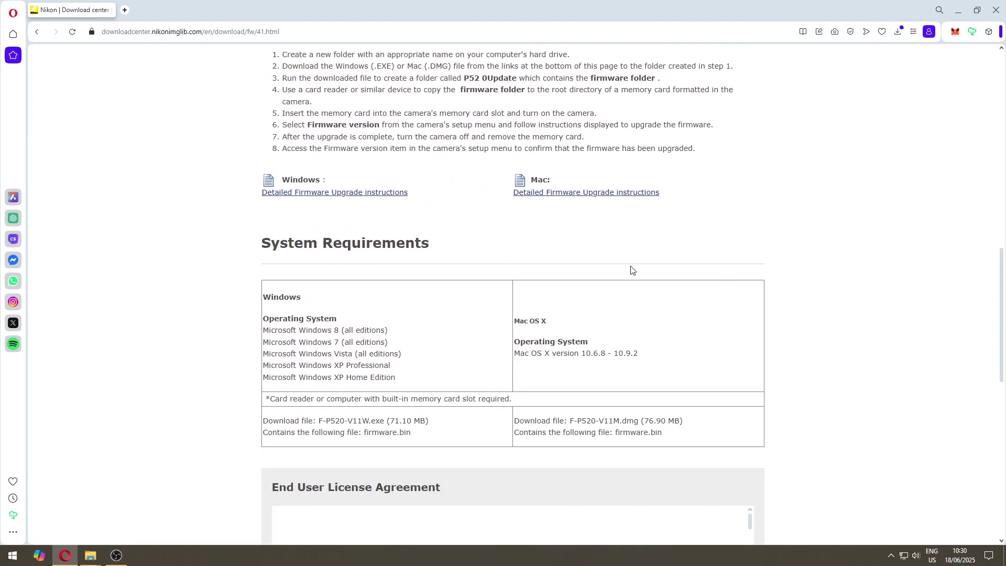
{"action": "scroll", "coordinate": [469, 269], "scroll_direction": "down", "scroll_amount": 4}
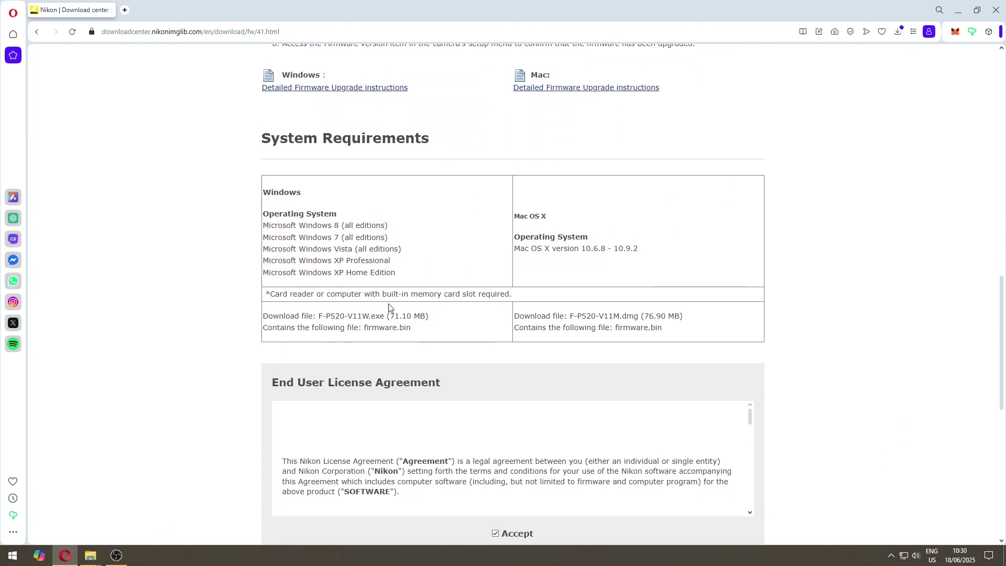
{"action": "scroll", "coordinate": [424, 289], "scroll_direction": "down", "scroll_amount": 1}
Show the downloaded F-P520-V11W.exe in its Downloads folder from Opera's downloads list.
{"action": "left_click", "coordinate": [898, 31]}
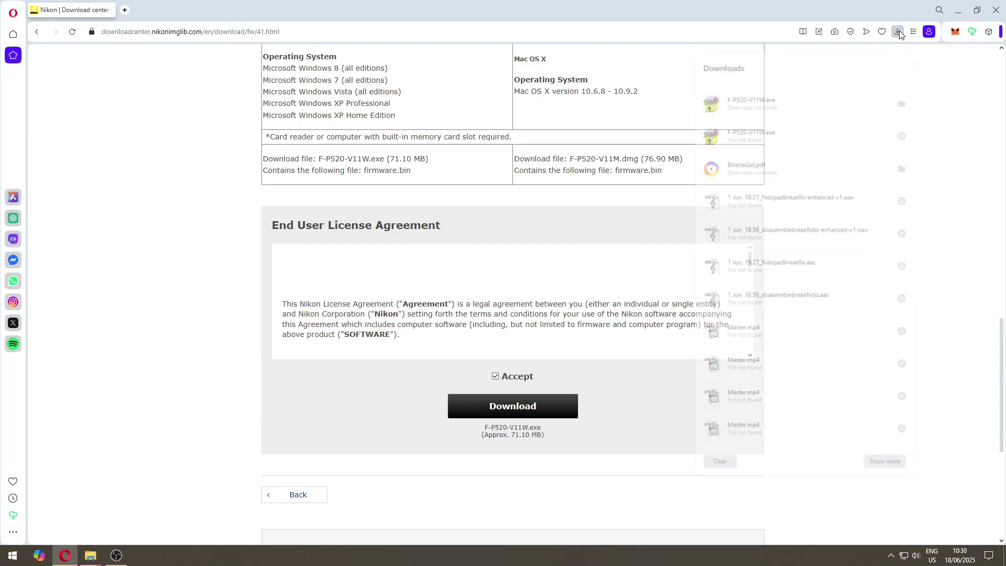
{"action": "left_click", "coordinate": [905, 98]}
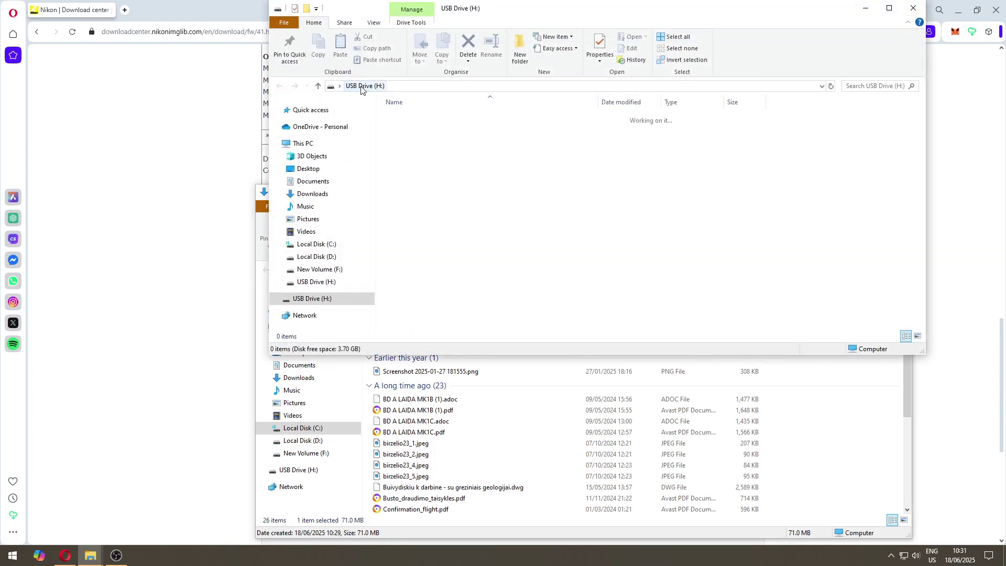
Extract F-P520-V11W.exe into a P520Update folder in Downloads and open it beside the USB drive.
{"action": "left_click_drag", "start_coordinate": [596, 14], "coordinate": [374, 91]}
{"action": "left_click", "coordinate": [817, 187]}
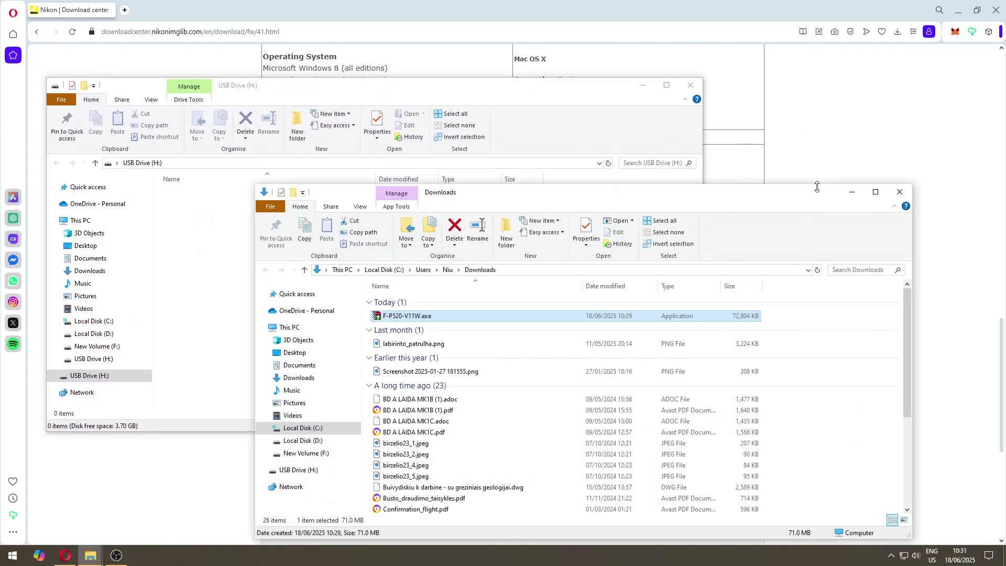
{"action": "left_click", "coordinate": [404, 318]}
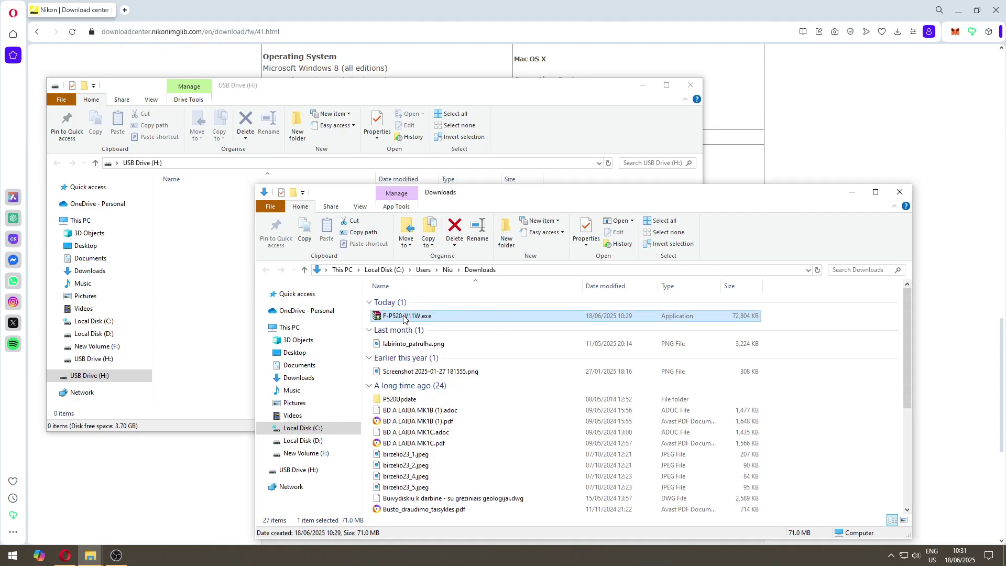
{"action": "left_click", "coordinate": [668, 399]}
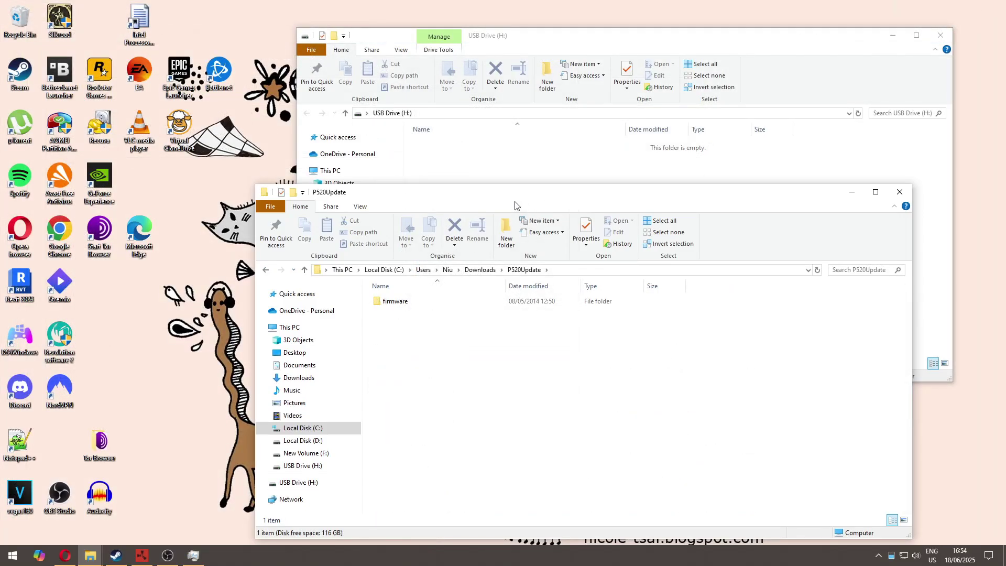
{"action": "left_click_drag", "start_coordinate": [470, 184], "coordinate": [293, 167]}
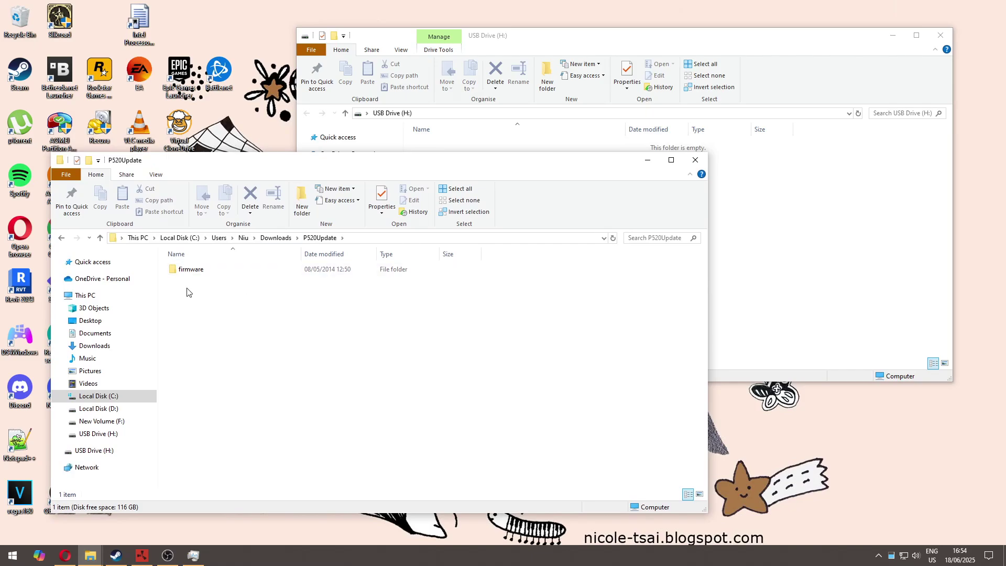
Open P520Update from Downloads and select its firmware folder.
{"action": "left_click", "coordinate": [276, 238]}
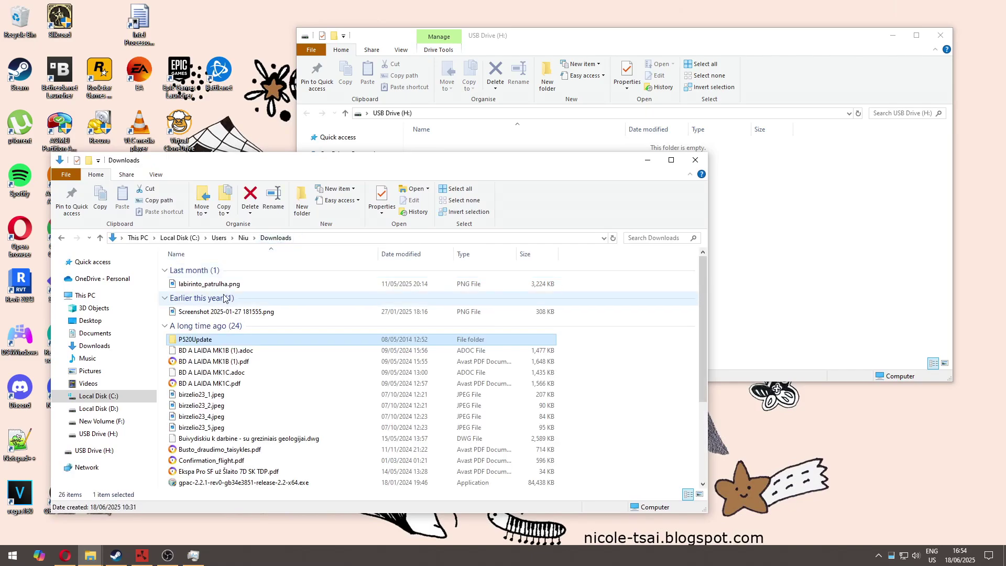
{"action": "left_click", "coordinate": [220, 340]}
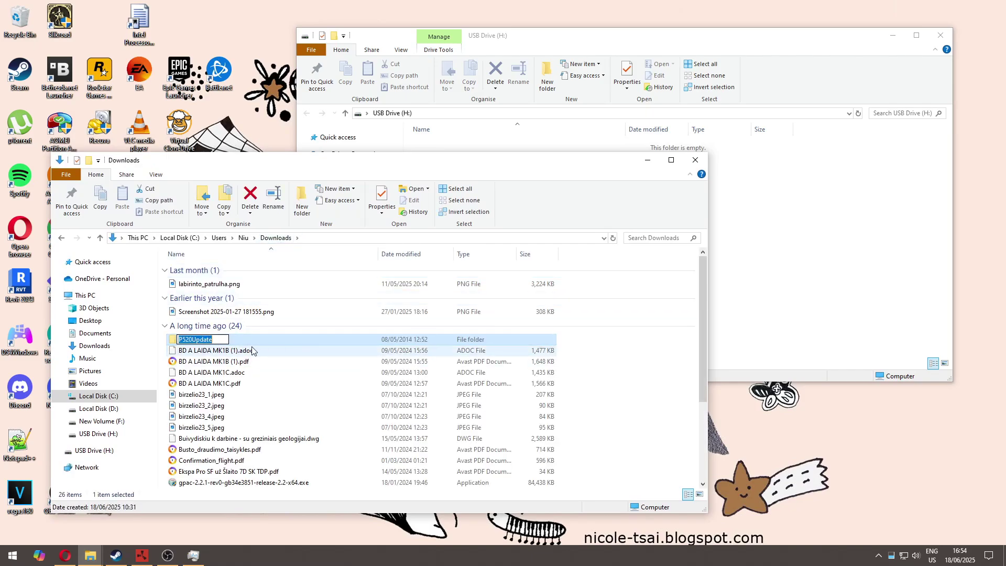
{"action": "left_click", "coordinate": [233, 350]}
{"action": "left_click", "coordinate": [232, 340]}
{"action": "double_click", "coordinate": [232, 340]}
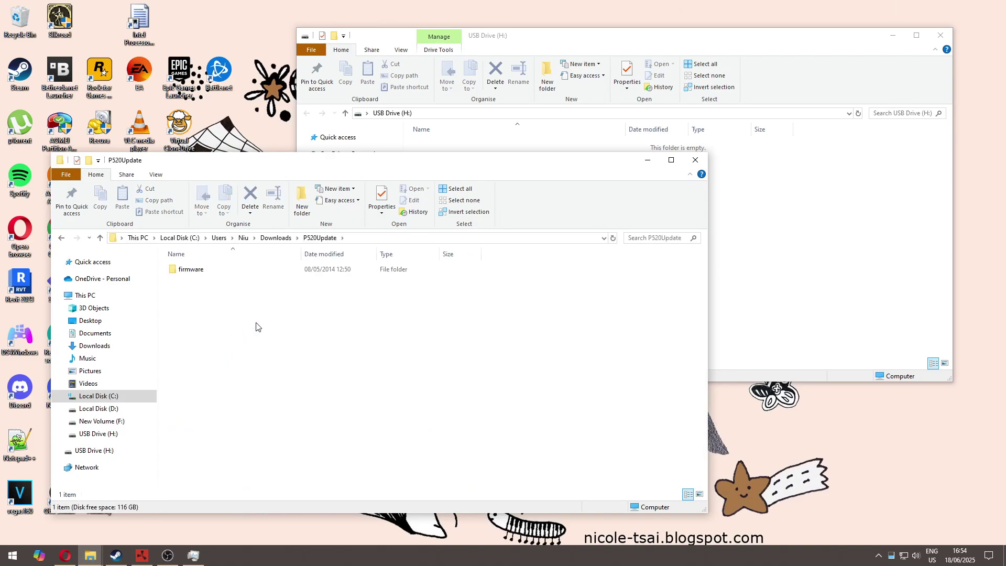
{"action": "left_click", "coordinate": [207, 271]}
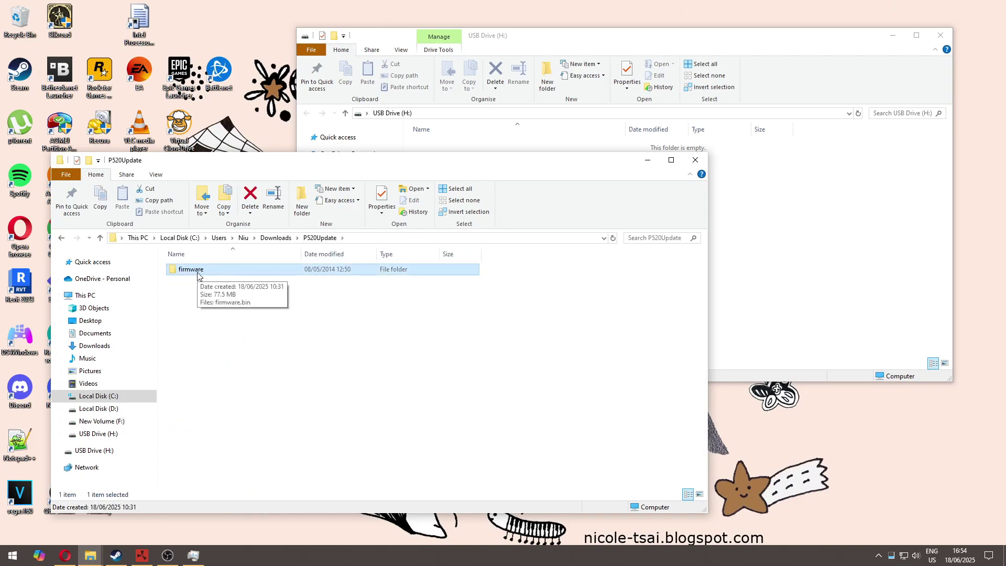
Paste the firmware folder onto USB Drive (H:) and open the copy.
{"action": "left_click", "coordinate": [762, 176]}
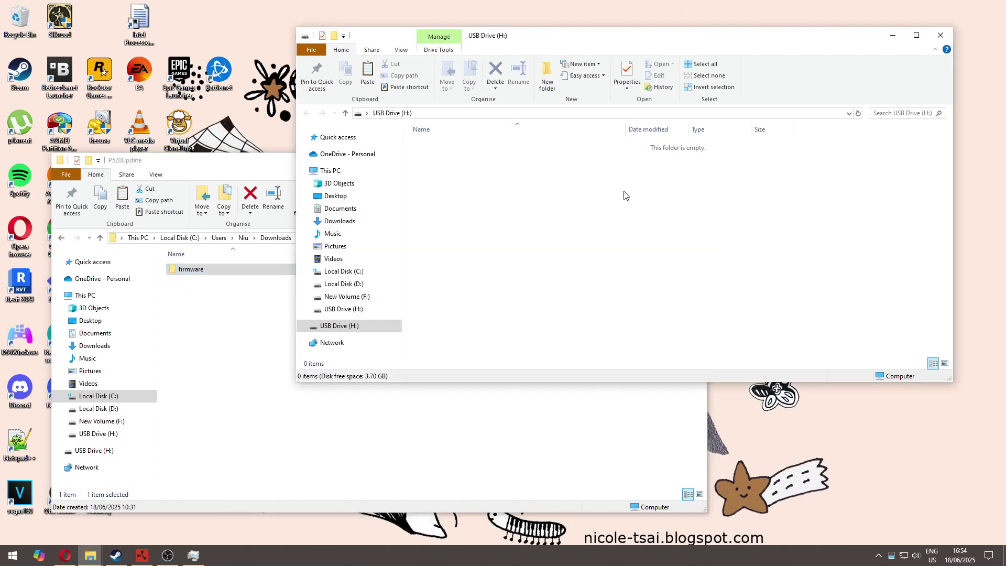
{"action": "key", "text": "ctrl+v"}
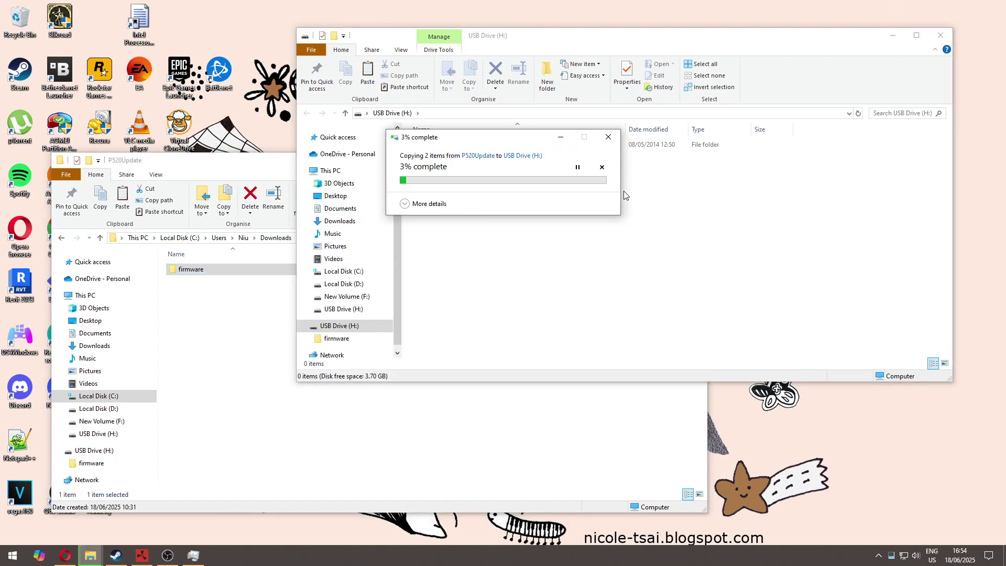
{"action": "left_click_drag", "start_coordinate": [521, 139], "coordinate": [527, 157]}
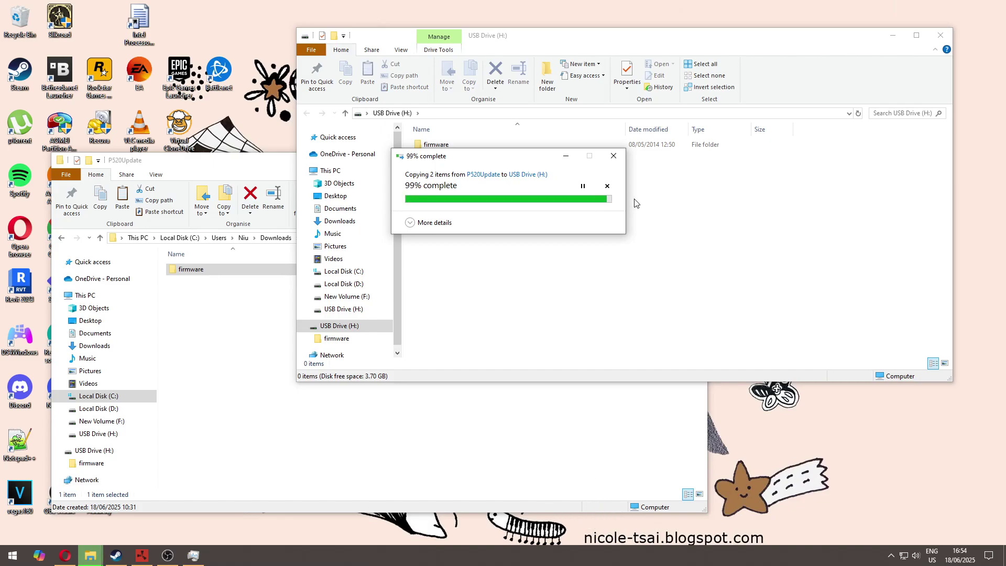
{"action": "left_click", "coordinate": [579, 199]}
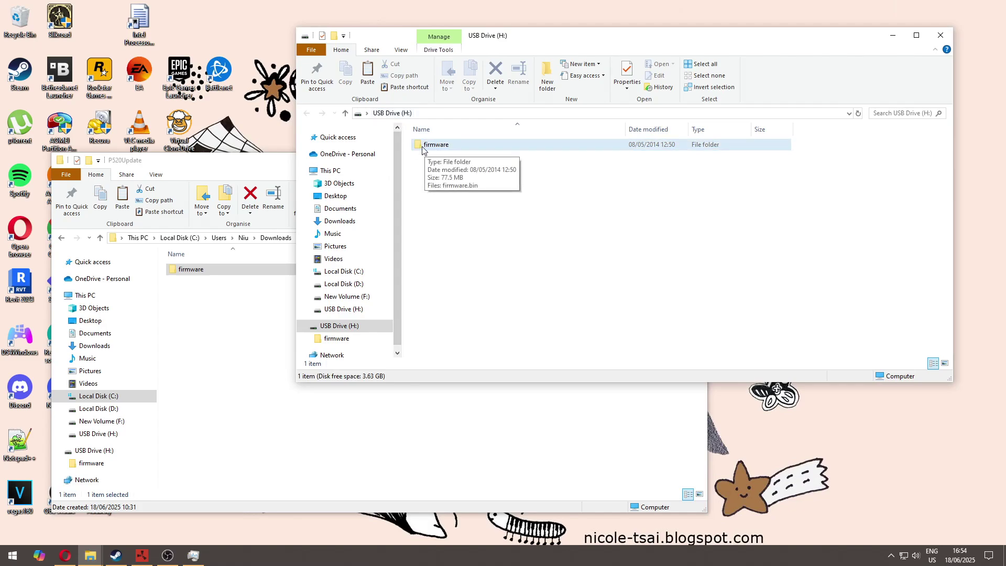
{"action": "double_click", "coordinate": [432, 148]}
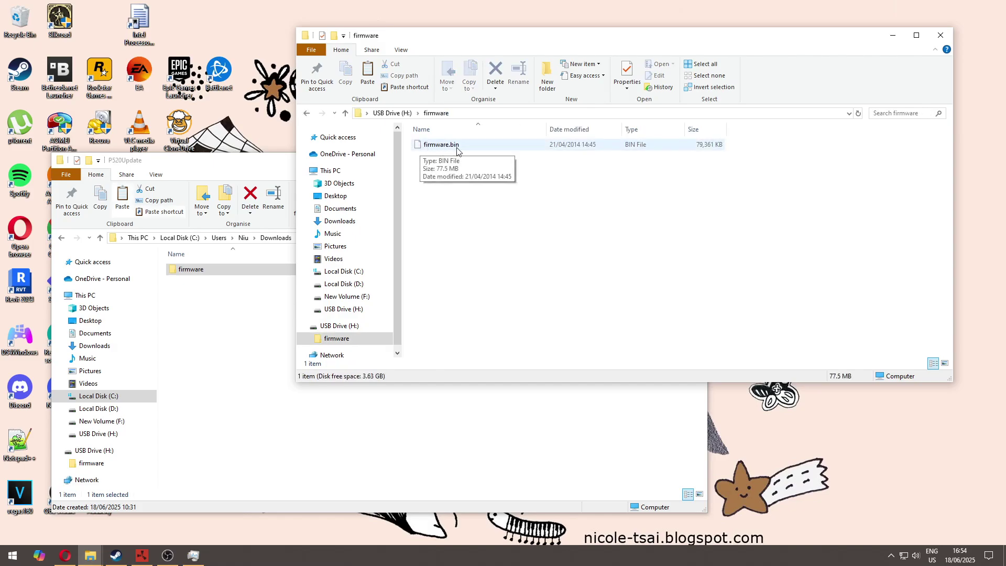
Reopen the firmware folder on USB Drive (H:) to confirm firmware.bin (79,361 KB) is inside.
{"action": "left_click", "coordinate": [308, 114]}
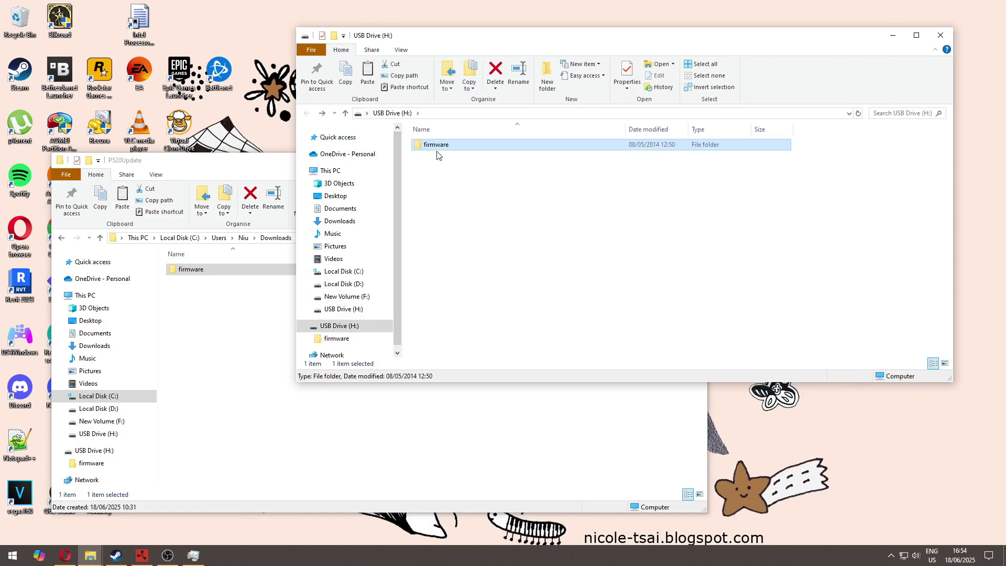
{"action": "left_click", "coordinate": [197, 342]}
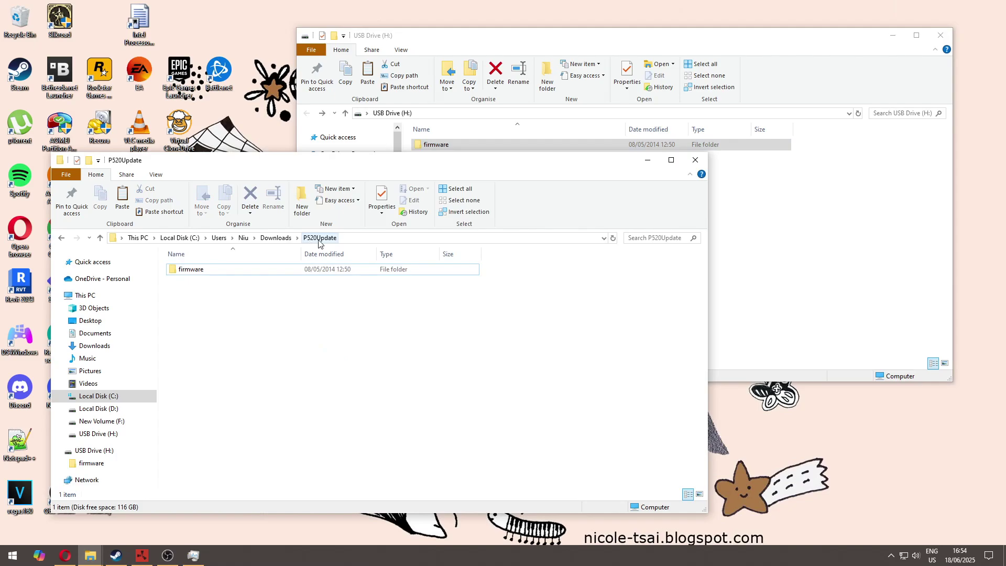
{"action": "left_click", "coordinate": [761, 195]}
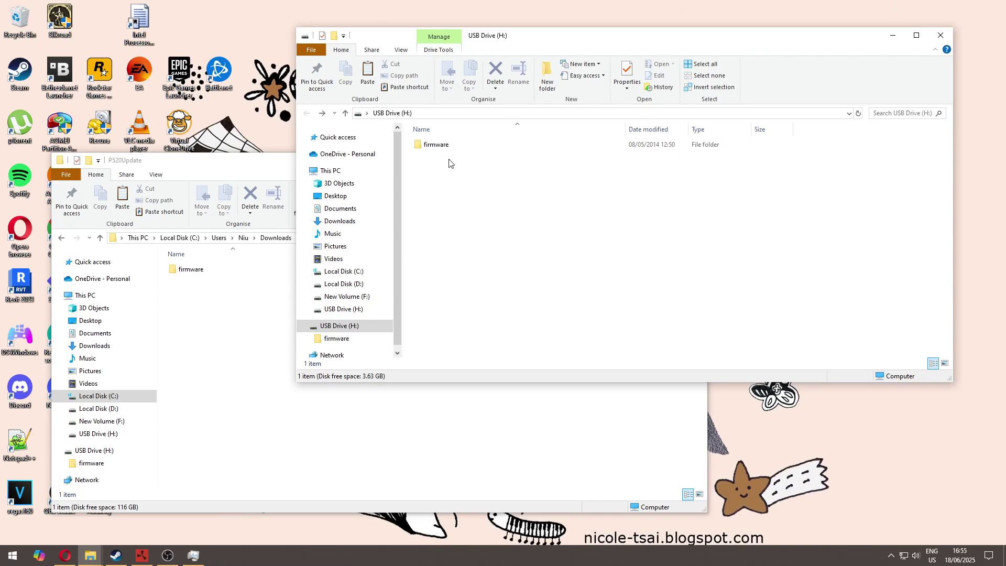
{"action": "left_click", "coordinate": [433, 145]}
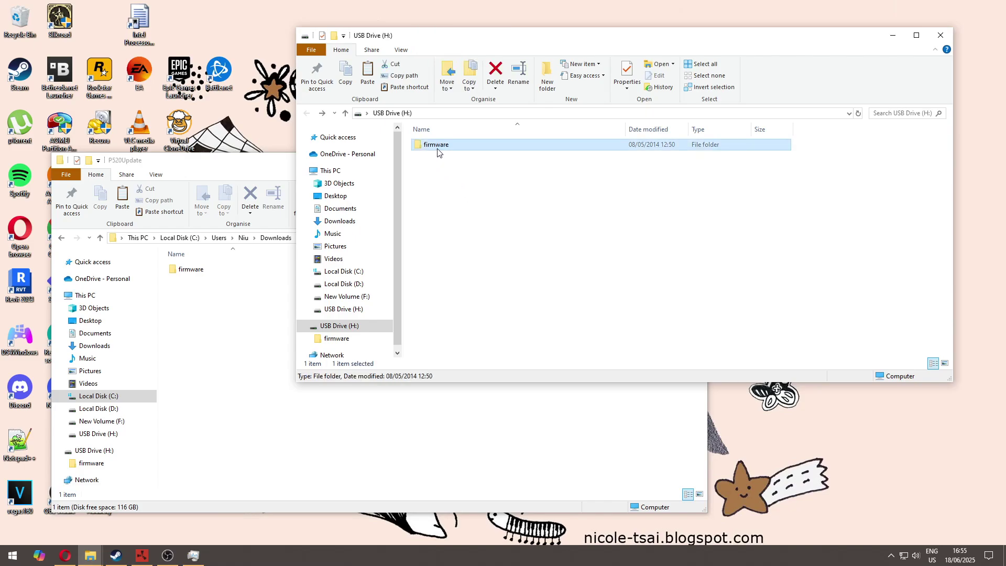
{"action": "double_click", "coordinate": [437, 148]}
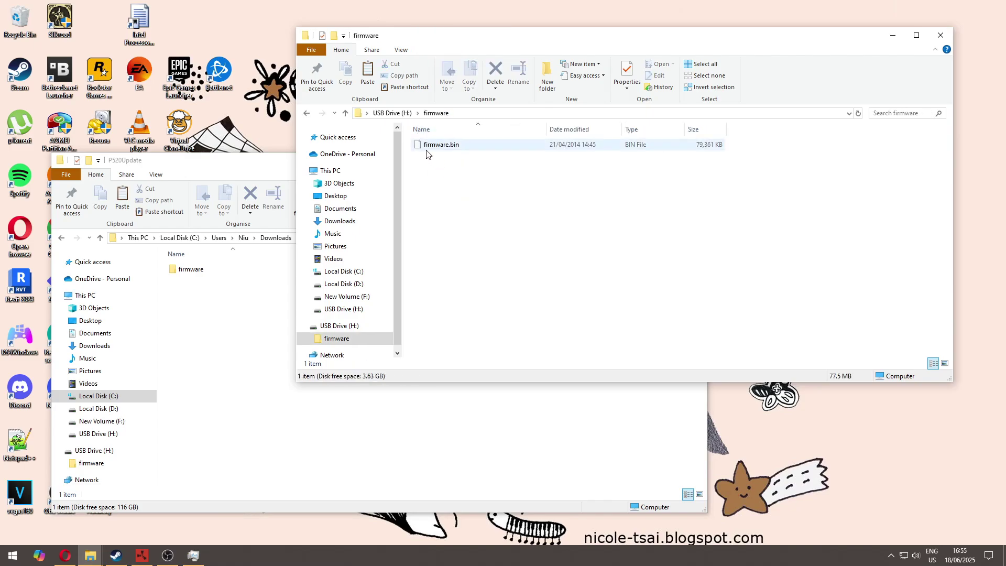